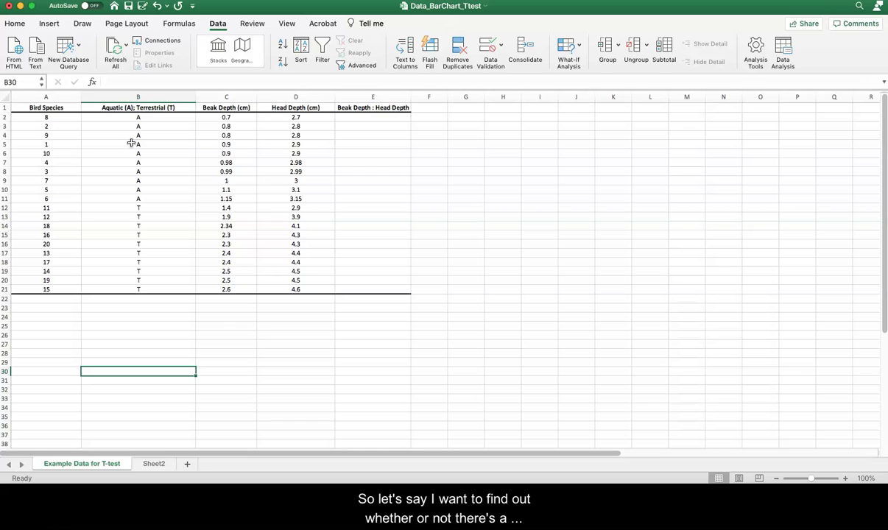
Step: Enter the formula =C2/D2 in E2 to get the first bird's beak-to-head depth ratio
scroll(131, 143, down, 1)
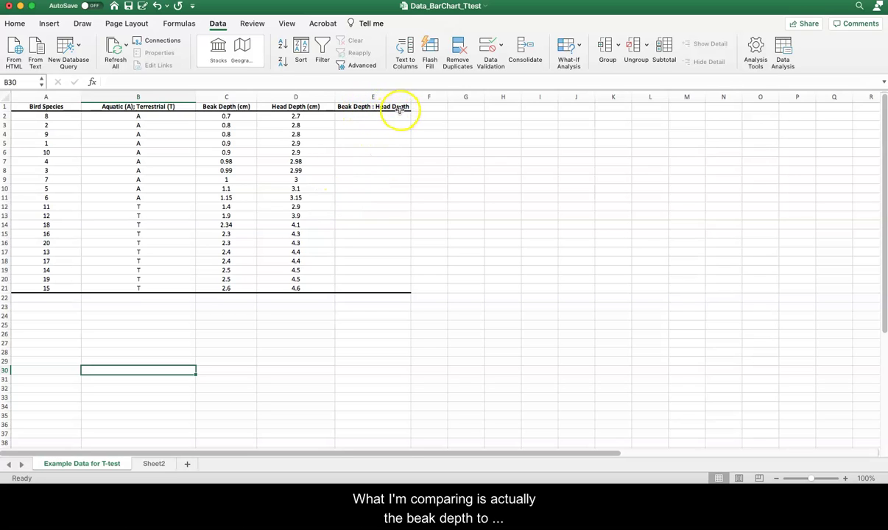
click(385, 118)
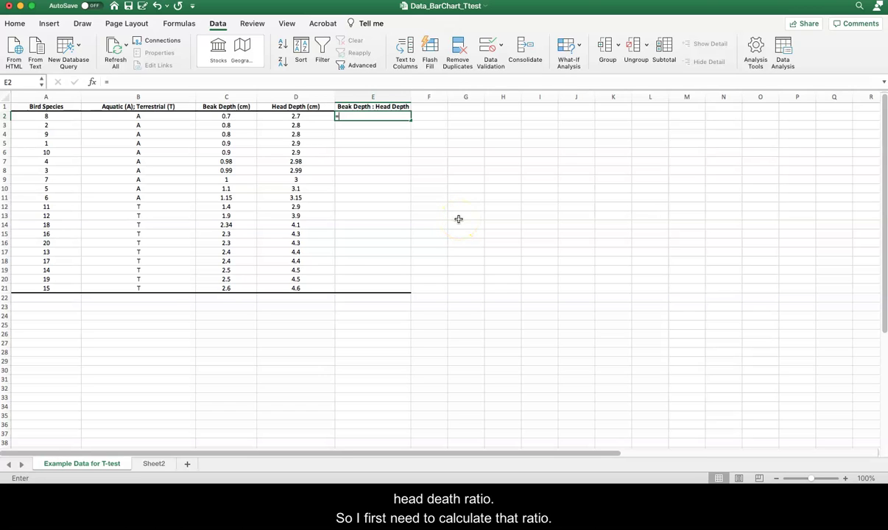
text(=)
click(233, 116)
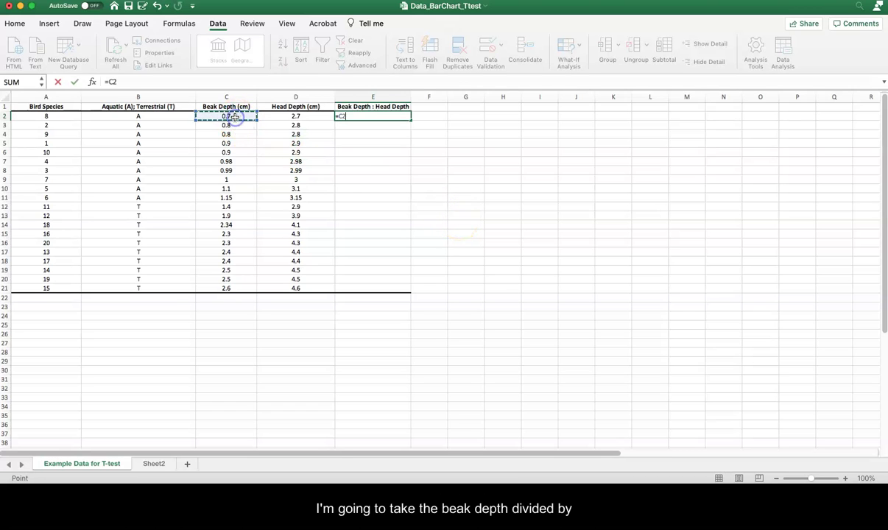
text(/)
click(289, 116)
key(Return)
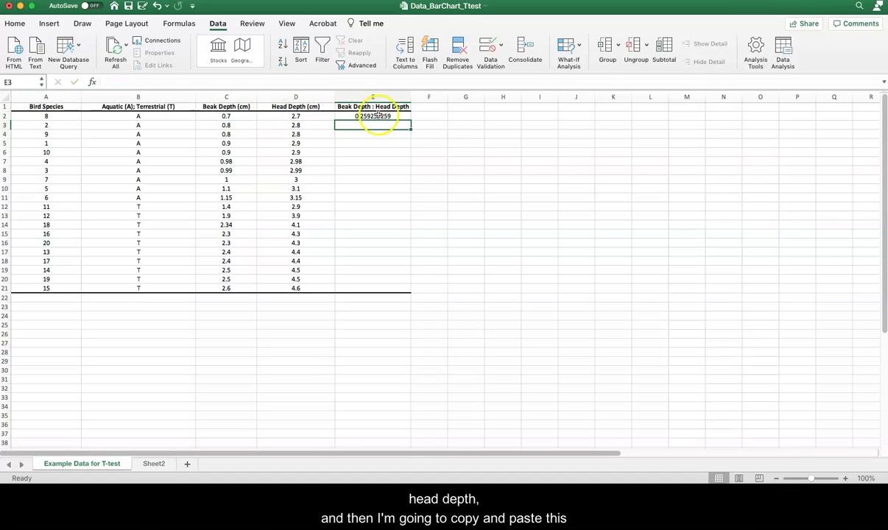
Step: Copy the E2 ratio formula down into E3:E21
click(390, 116)
key(super+c)
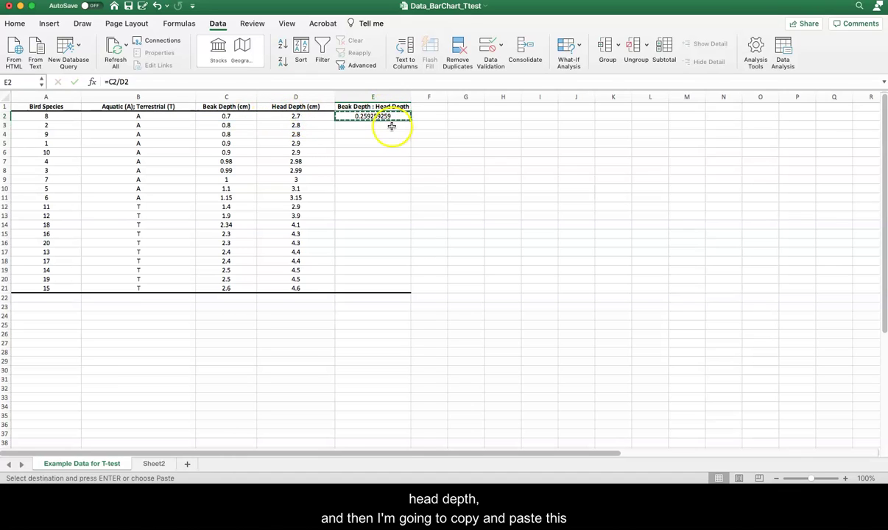
drag(391, 127, 389, 285)
key(super+v)
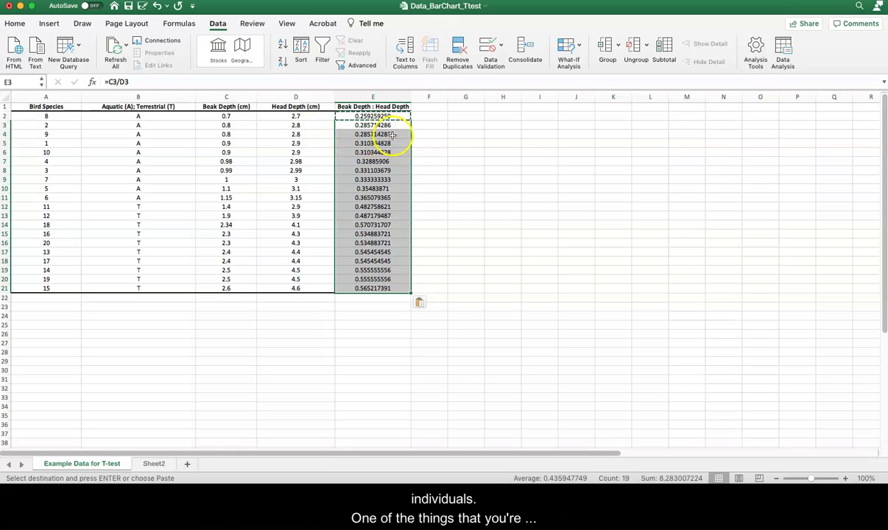
click(461, 189)
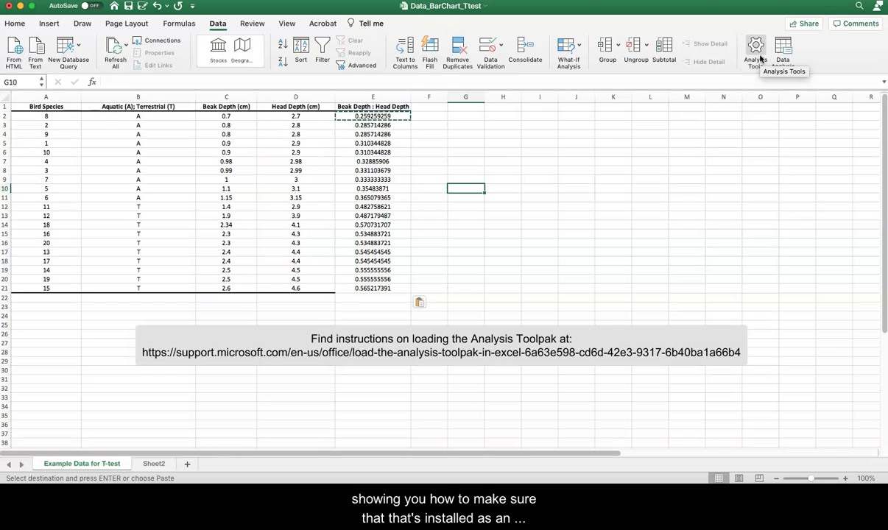
Step: Open Data Analysis and choose t-Test: Two-Sample Assuming Equal Variances
click(783, 54)
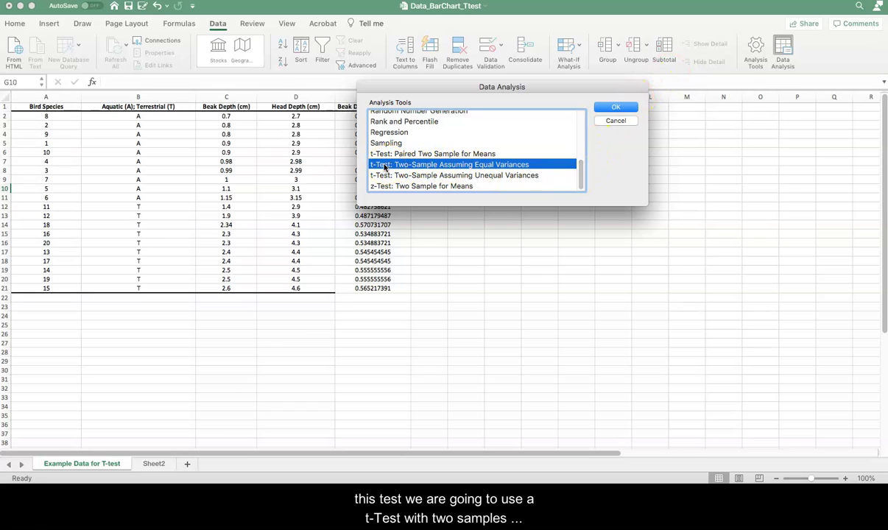
click(421, 167)
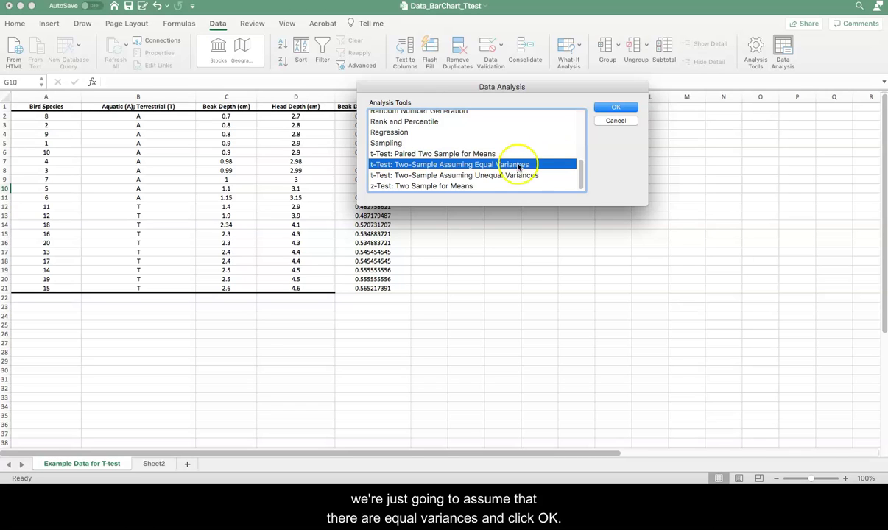
click(617, 109)
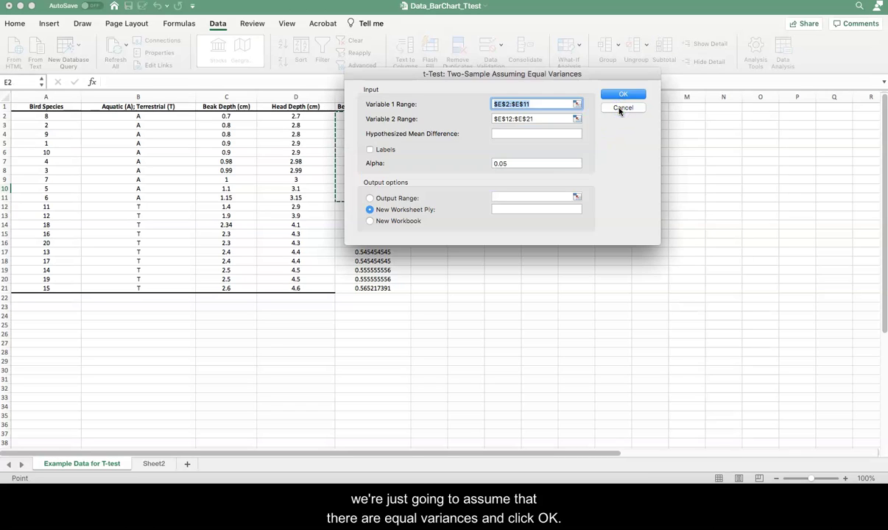
Step: Set Variable 1 Range to $E$2:$E$11 and Variable 2 Range to $E$12:$E$21, keeping alpha 0.05
click(577, 104)
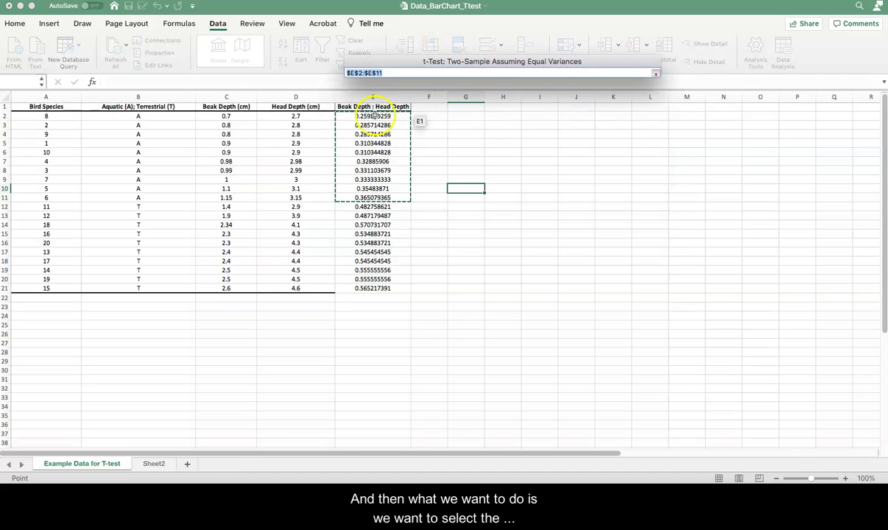
drag(373, 116, 375, 180)
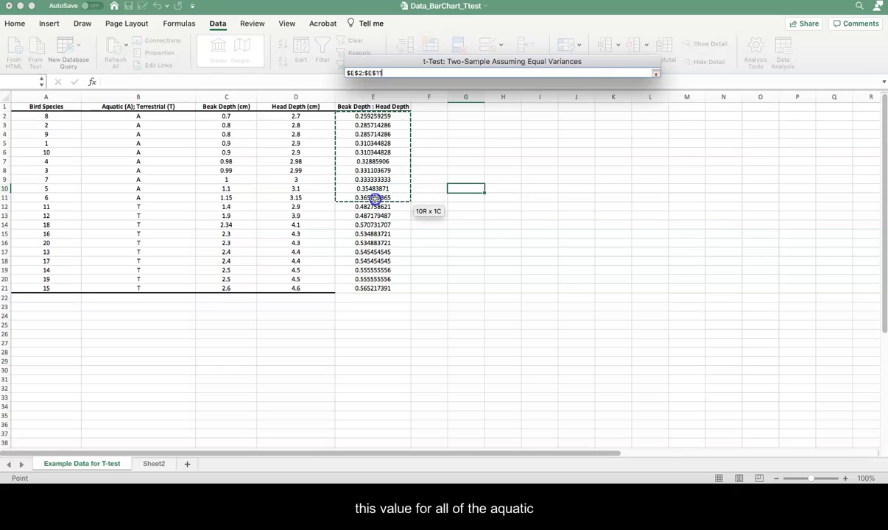
drag(375, 199, 374, 199)
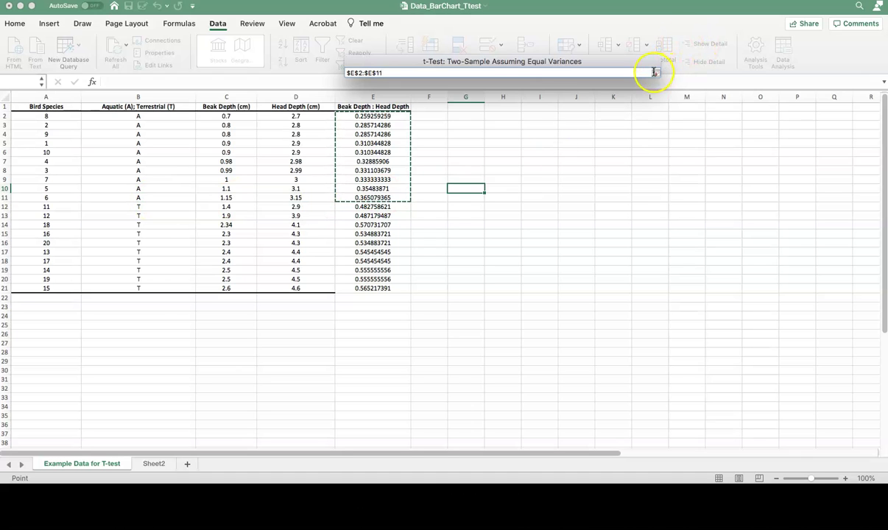
click(655, 73)
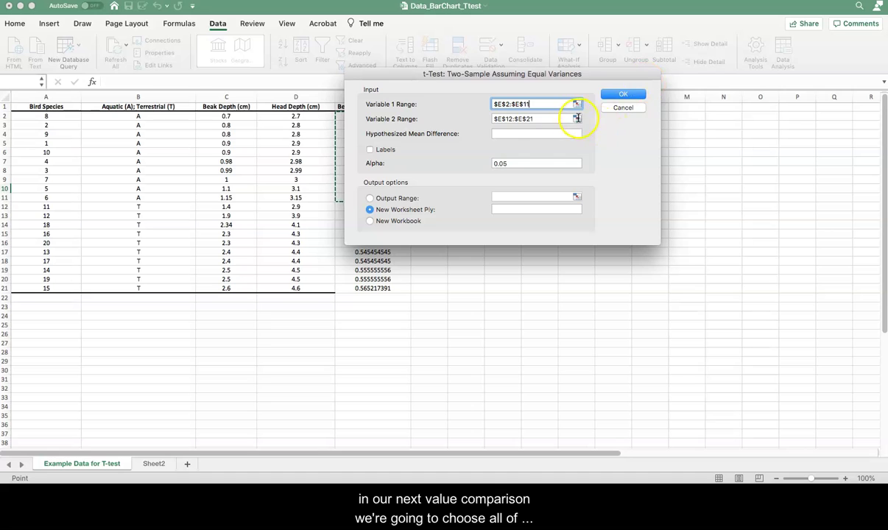
click(575, 118)
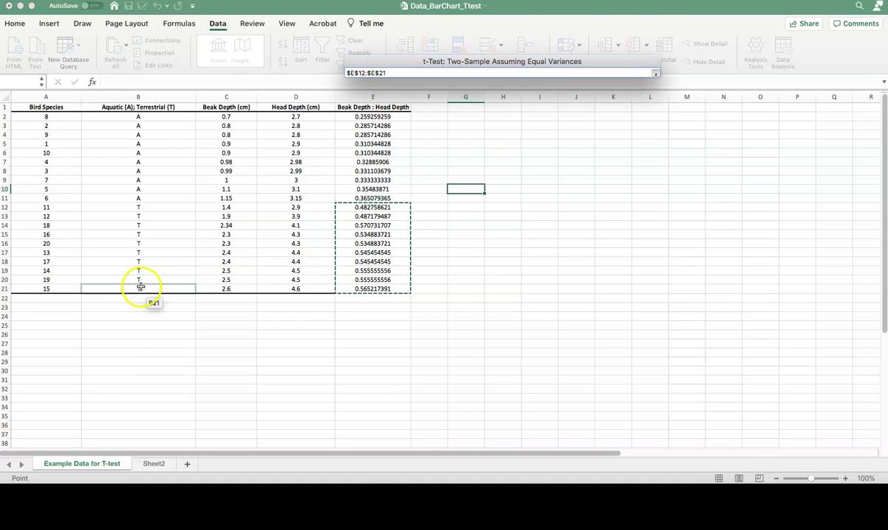
click(655, 72)
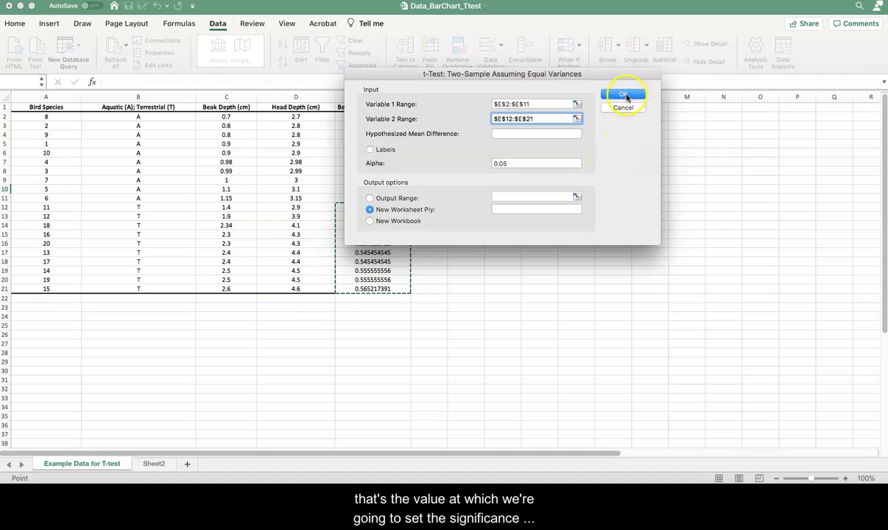
Step: Run the t-test to a new sheet, widen column A, and review both means
click(625, 96)
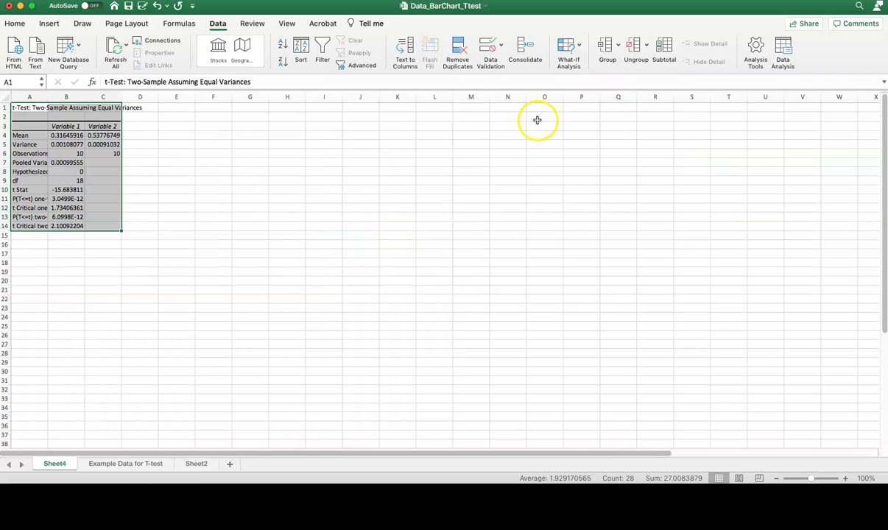
drag(48, 97, 240, 95)
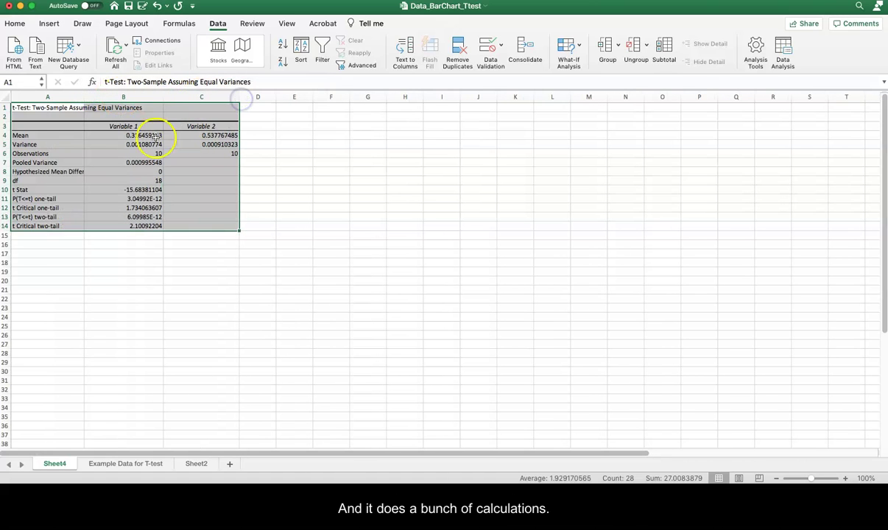
click(40, 135)
click(127, 135)
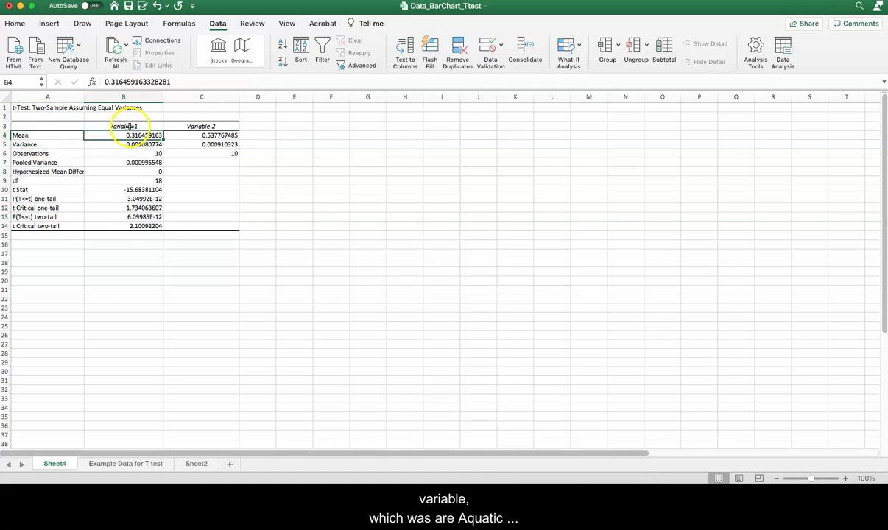
click(201, 136)
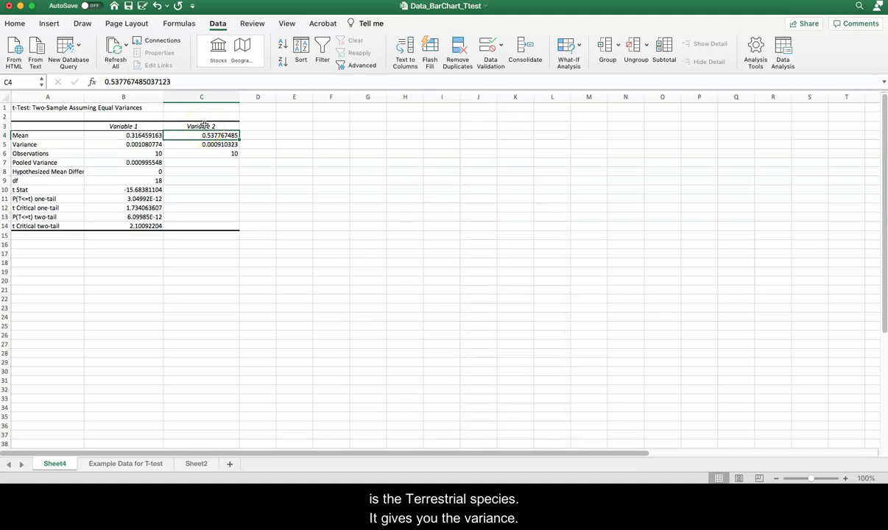
Step: Review the variances, observation counts, t Stat and two-tail p-value 6.09985E-12
click(140, 145)
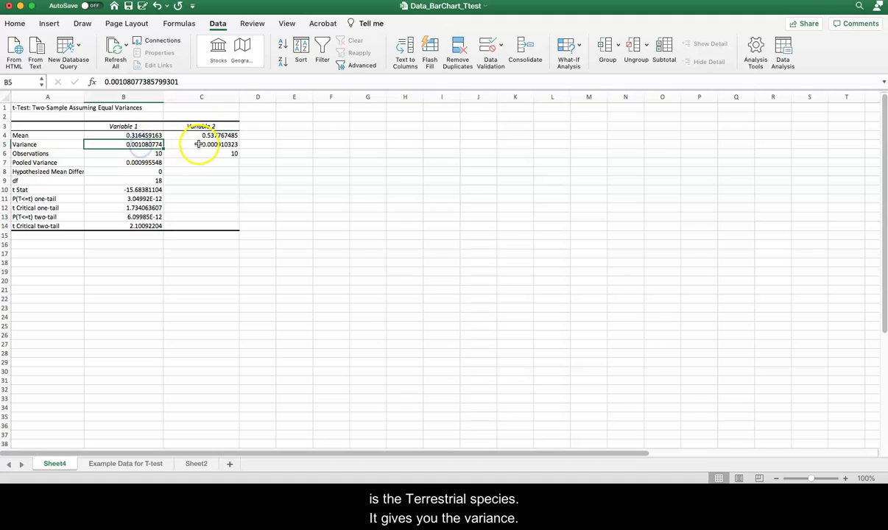
click(197, 144)
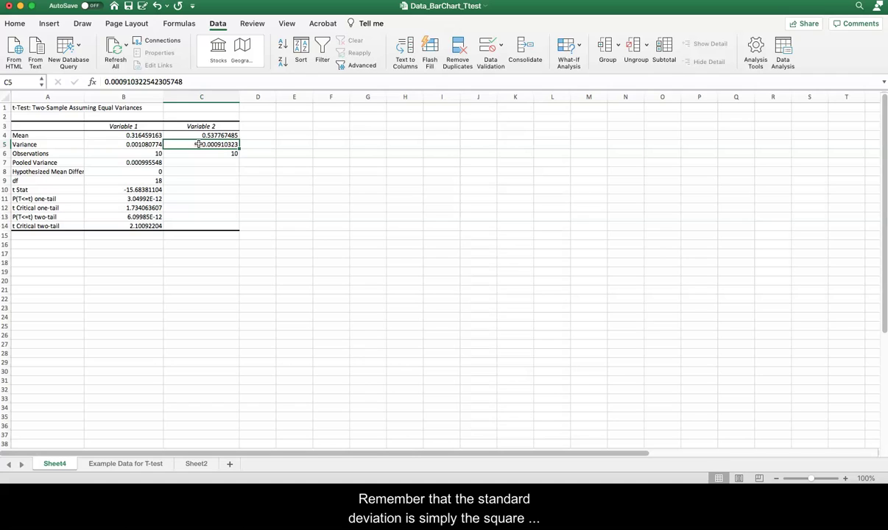
click(151, 153)
click(195, 152)
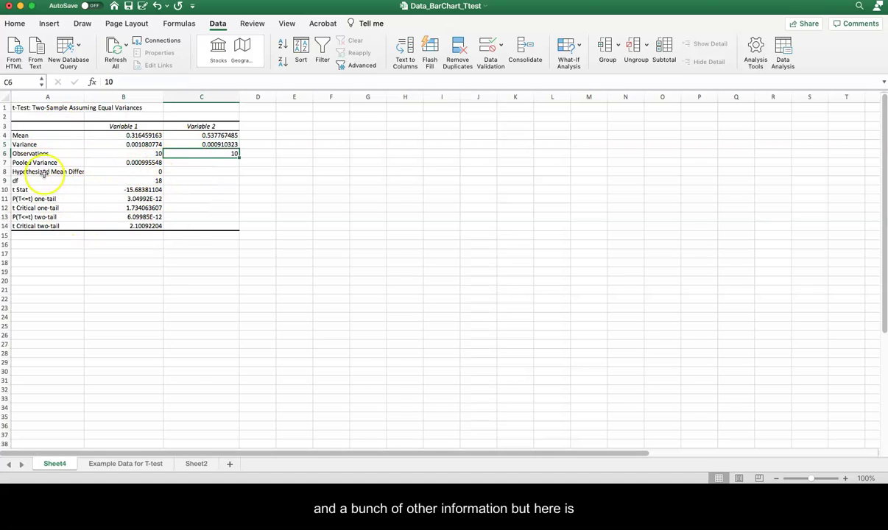
click(45, 190)
click(125, 190)
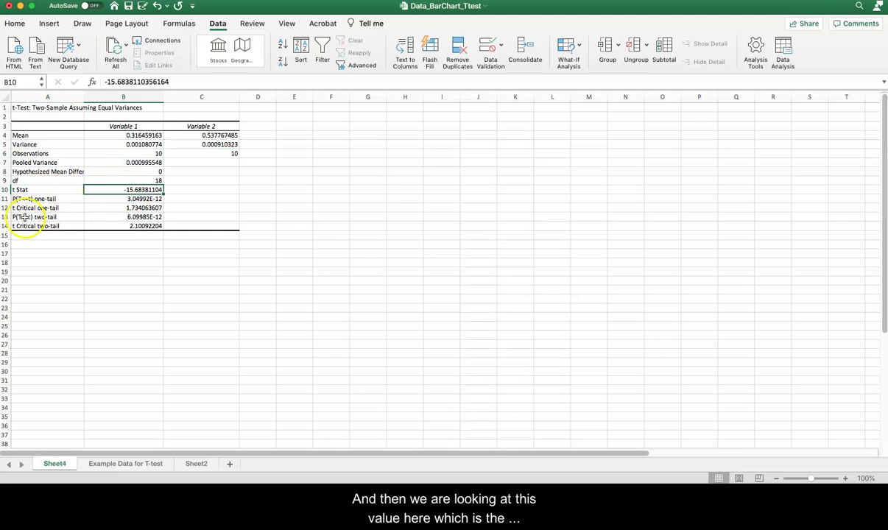
drag(33, 217, 121, 217)
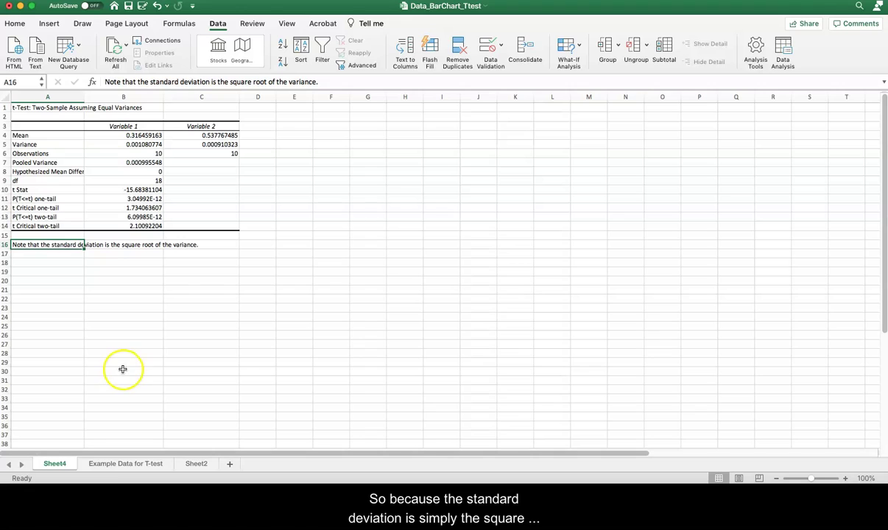
Step: Add the headings SD 1 in D3 and SD 2 in E3
click(265, 126)
text(SD 1)
key(Tab)
text(SD)
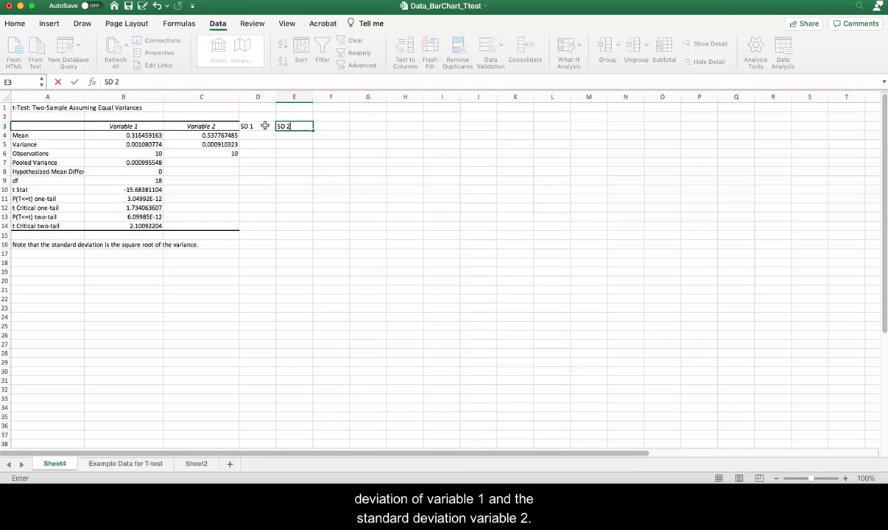
click(255, 144)
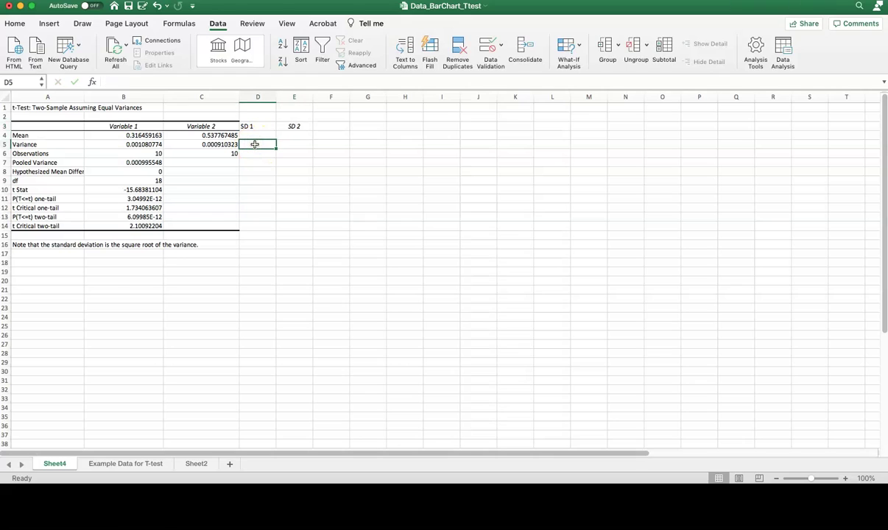
Step: Enter =SQRT(B5) in D5 to compute SD 1 (0.03287513)
text(=sq)
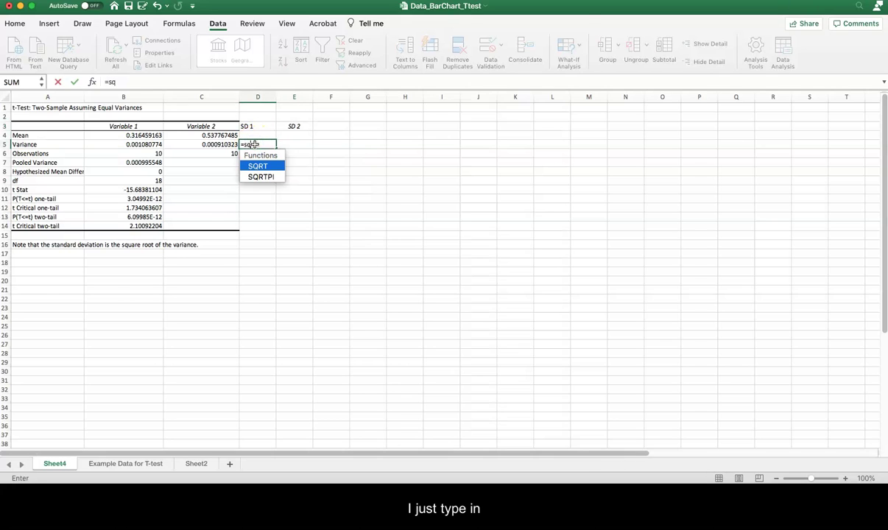
double_click(258, 166)
click(148, 144)
text())
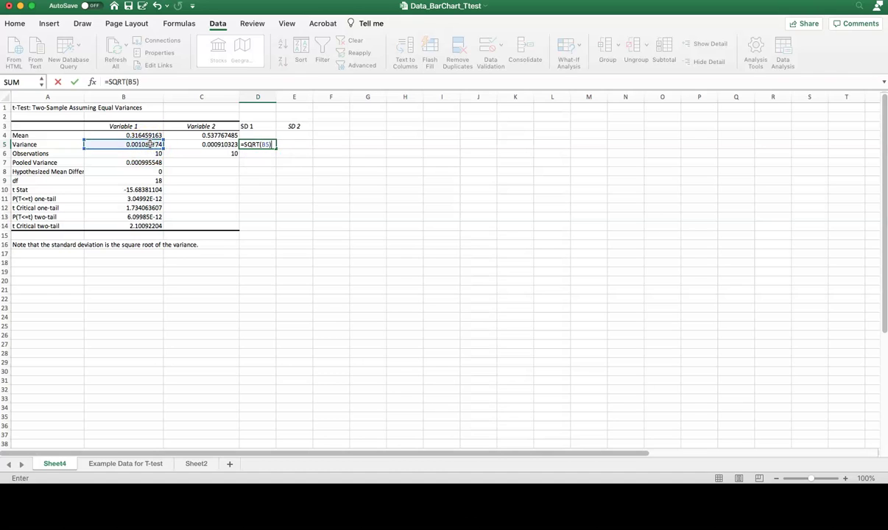
key(Return)
Step: Enter =SQRT(C5) in E5 for SD 2 (0.03017155) and verify both formulas
click(301, 144)
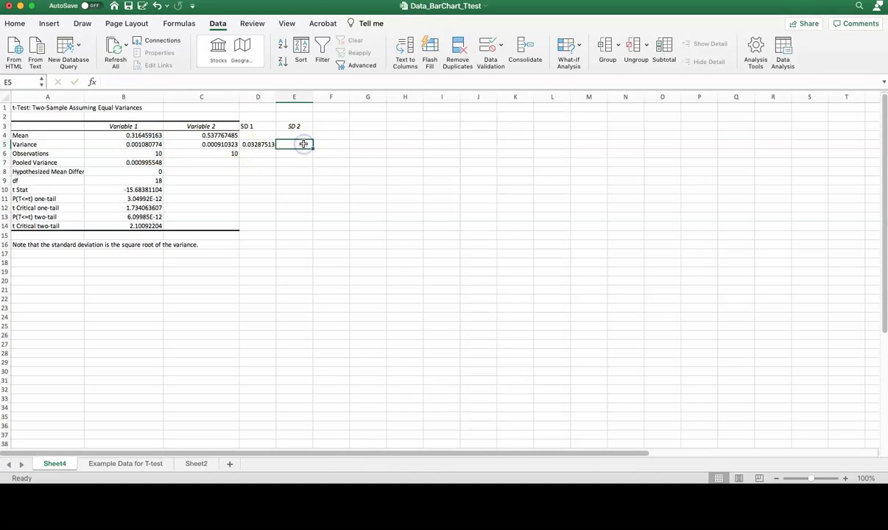
text(=sqrt()
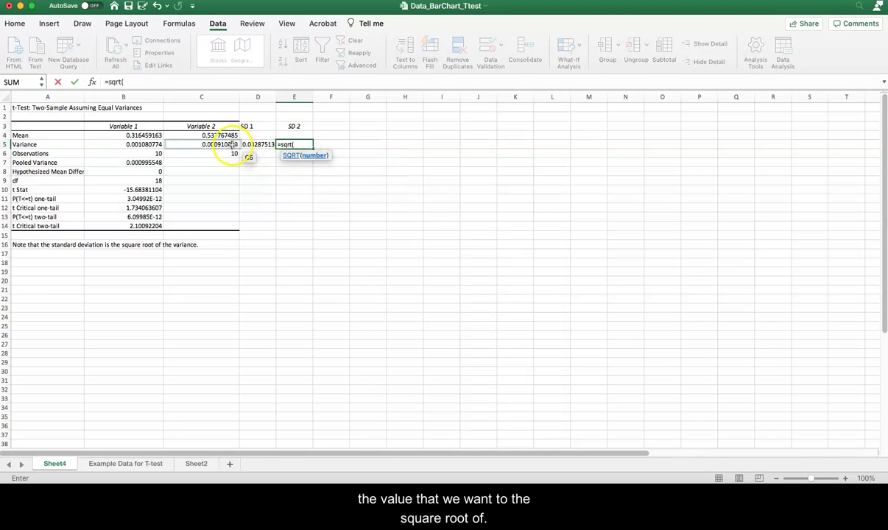
click(226, 144)
text())
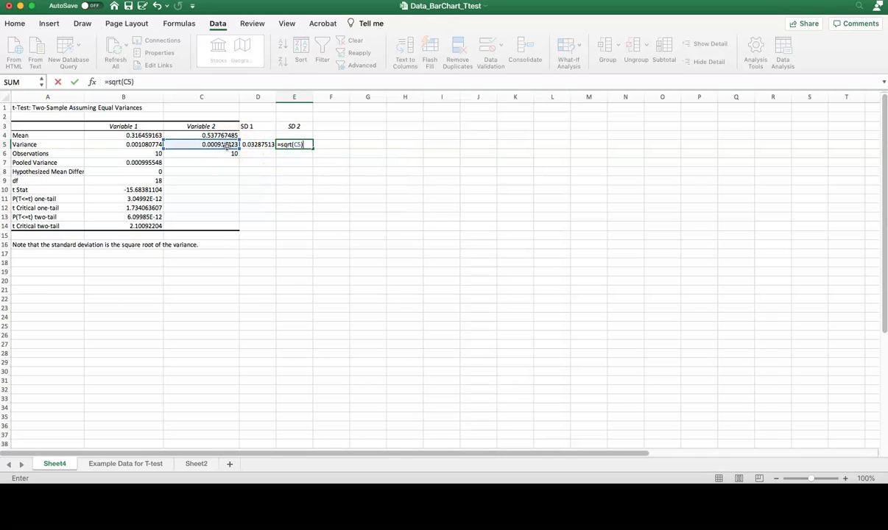
key(Return)
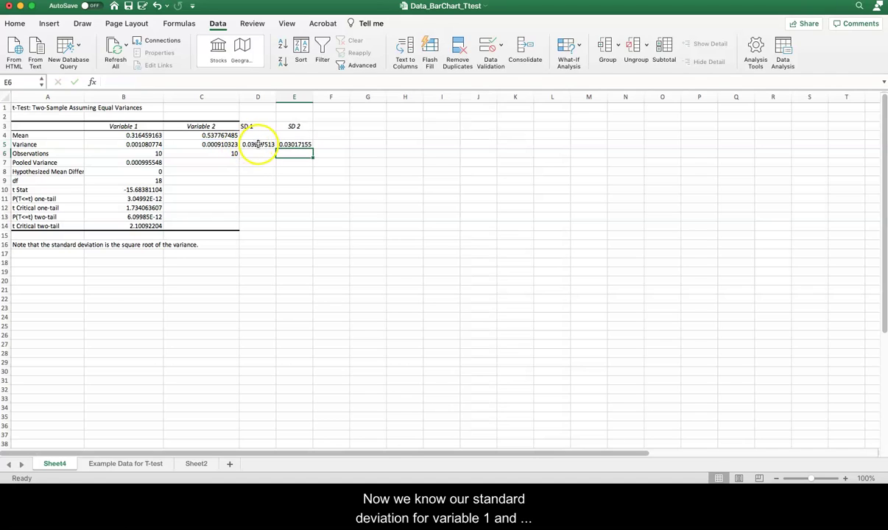
click(258, 145)
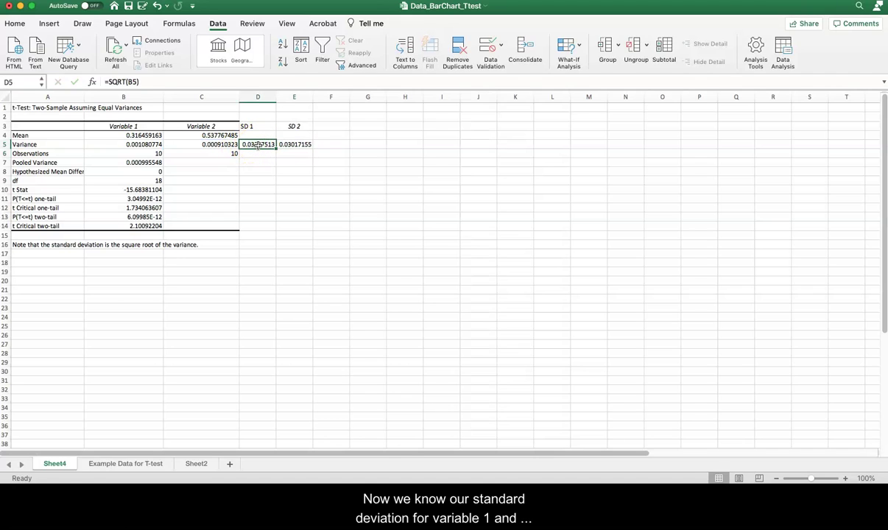
click(293, 145)
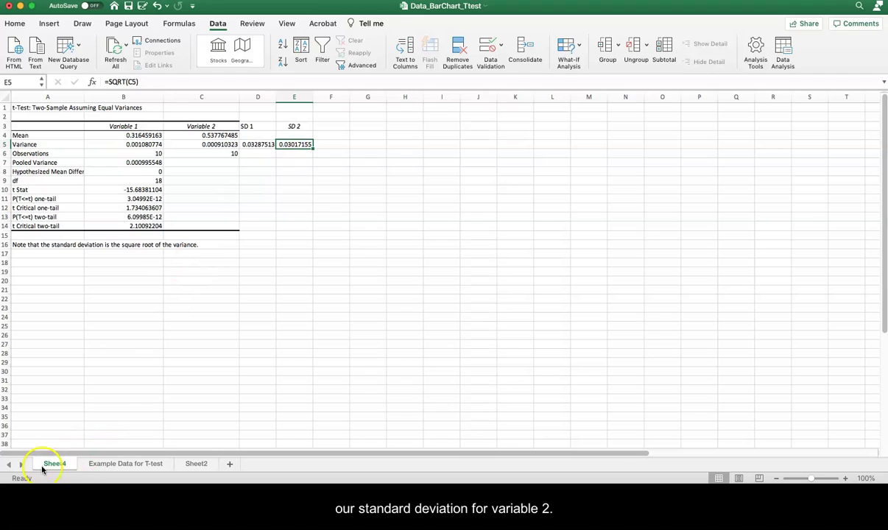
Step: Paste the reporting sentence with means, SDs, t(18) = -15.68 and p = 6.1E-12 into A18
click(47, 263)
key(ctrl+v)
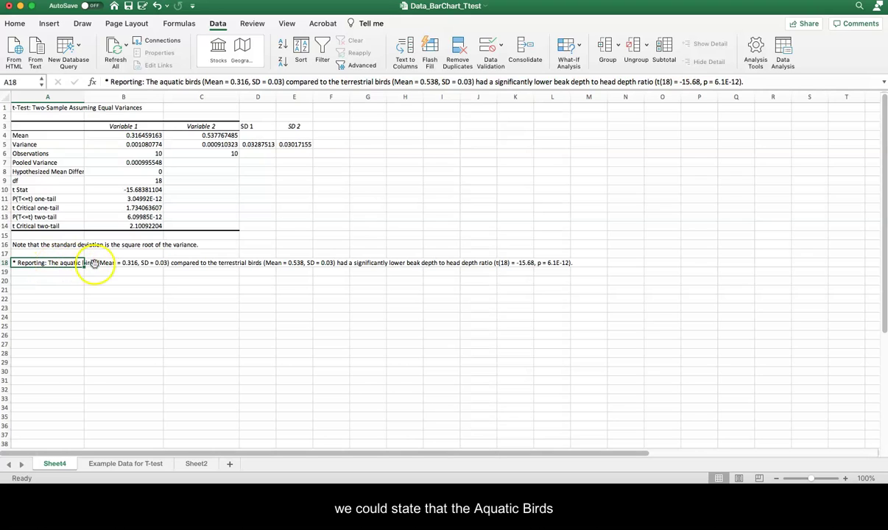
click(71, 270)
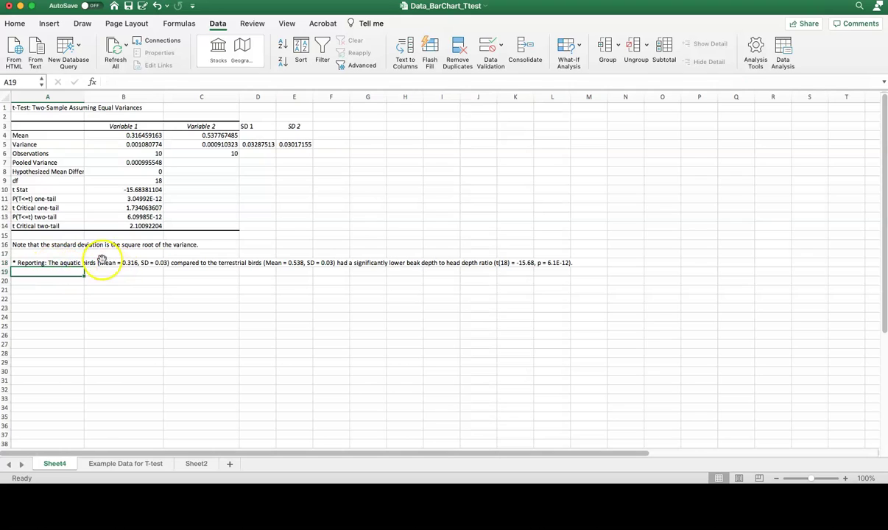